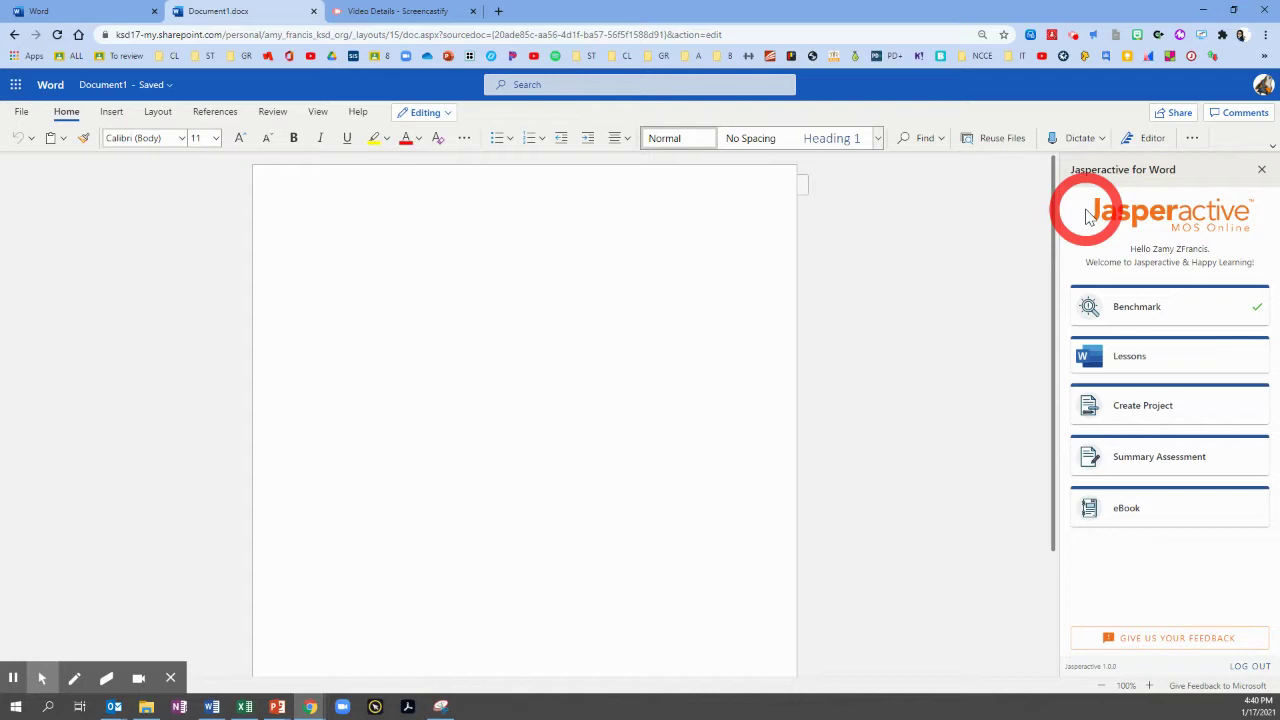
Open the Lessons list and start the Insert and Format Graphic Elements lesson.
click(1113, 360)
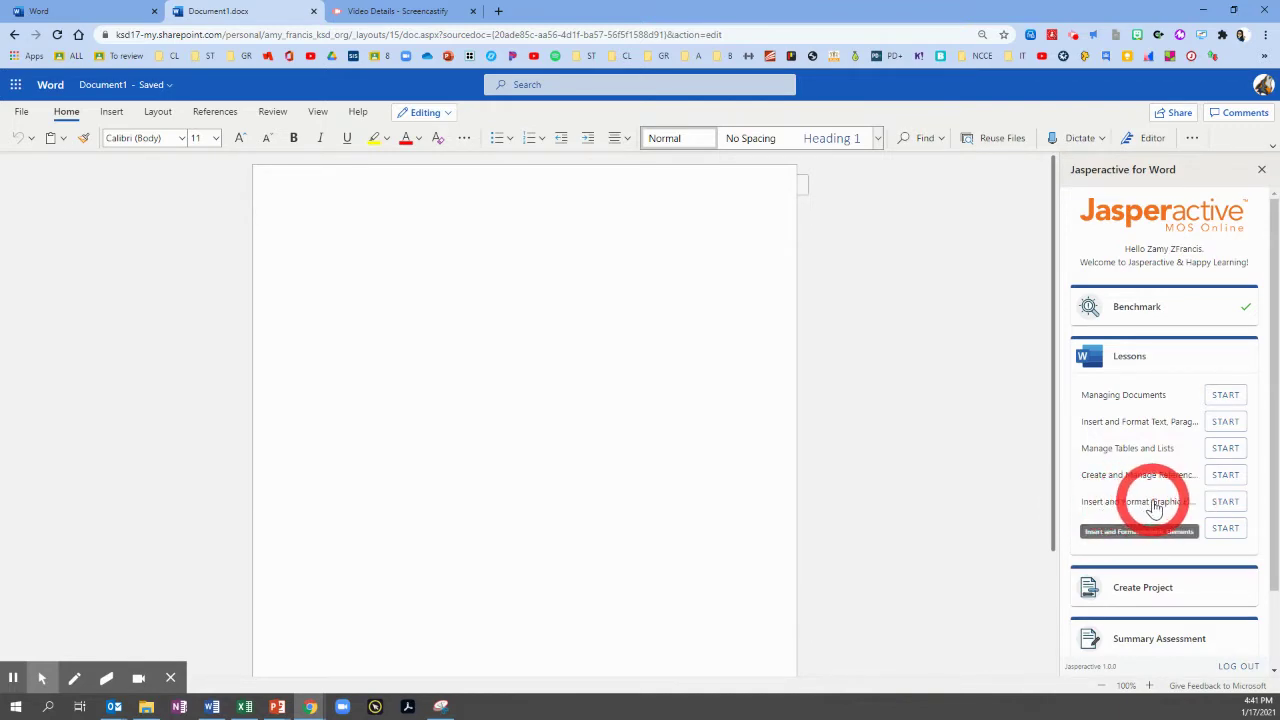
click(1224, 503)
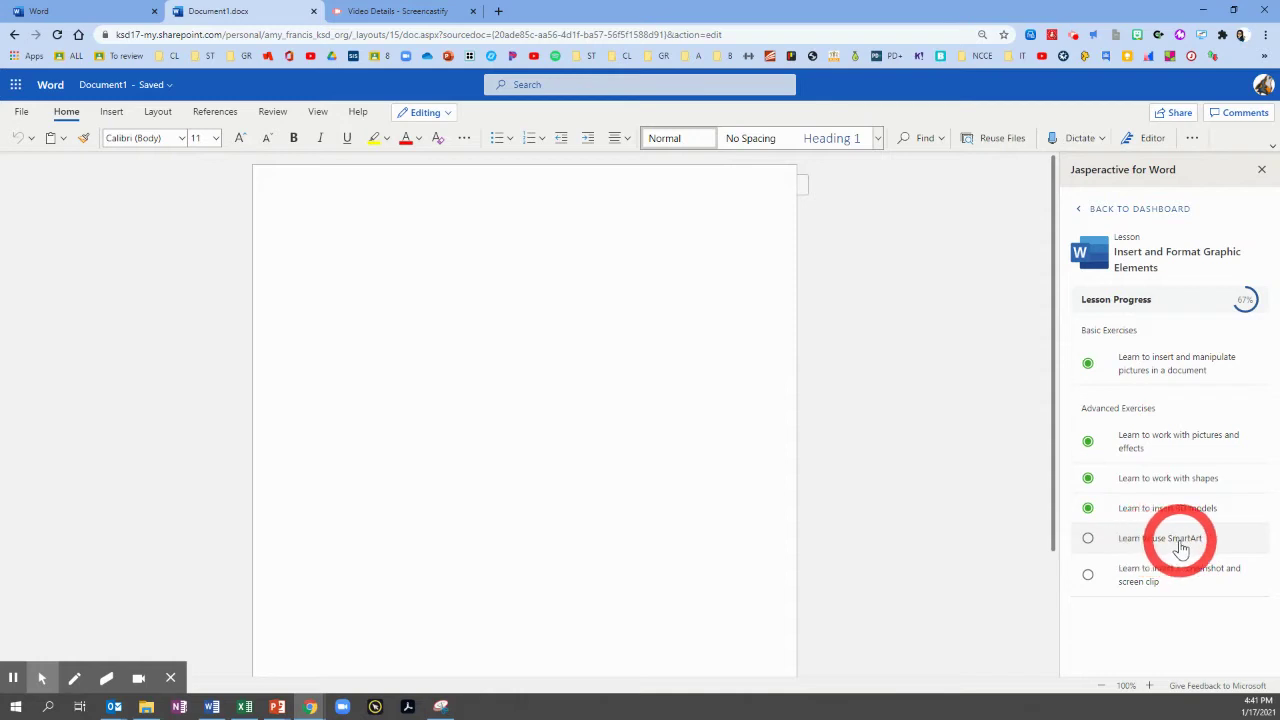
Open the Learn to use SmartArt exercise and look over its instructions.
click(1134, 543)
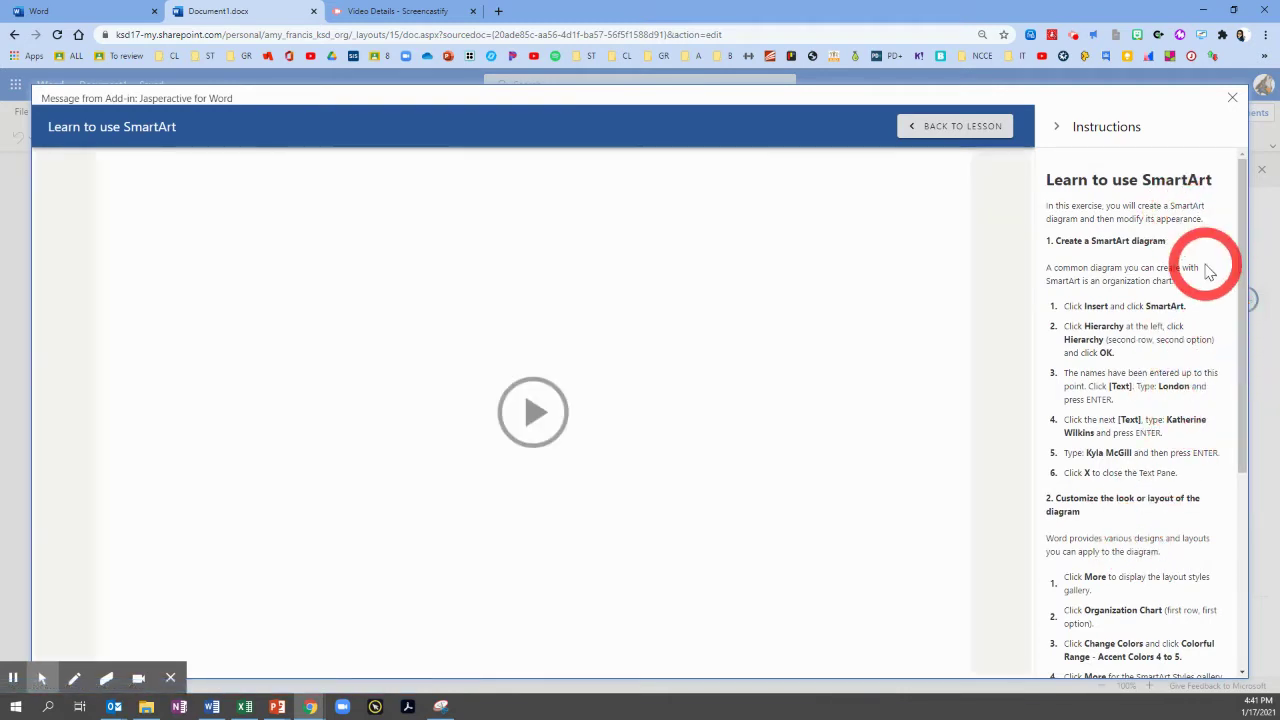
scroll(1147, 370, down, 3)
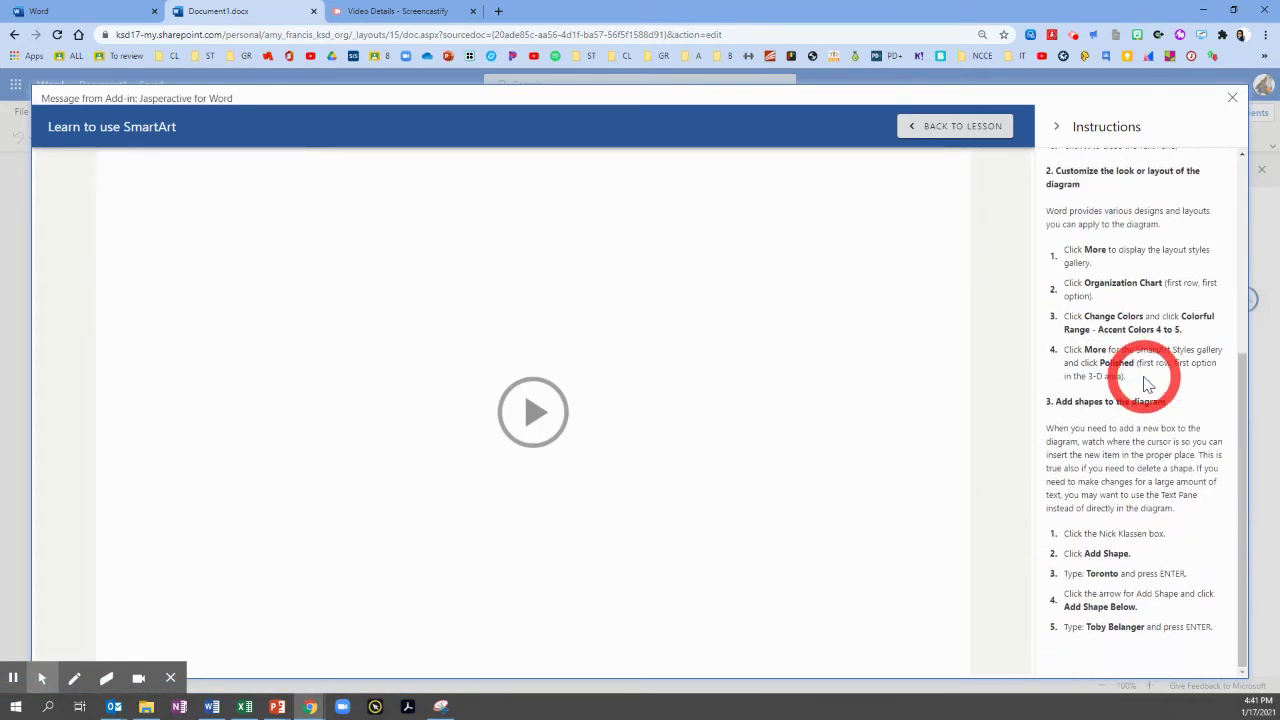
scroll(1150, 470, up, 5)
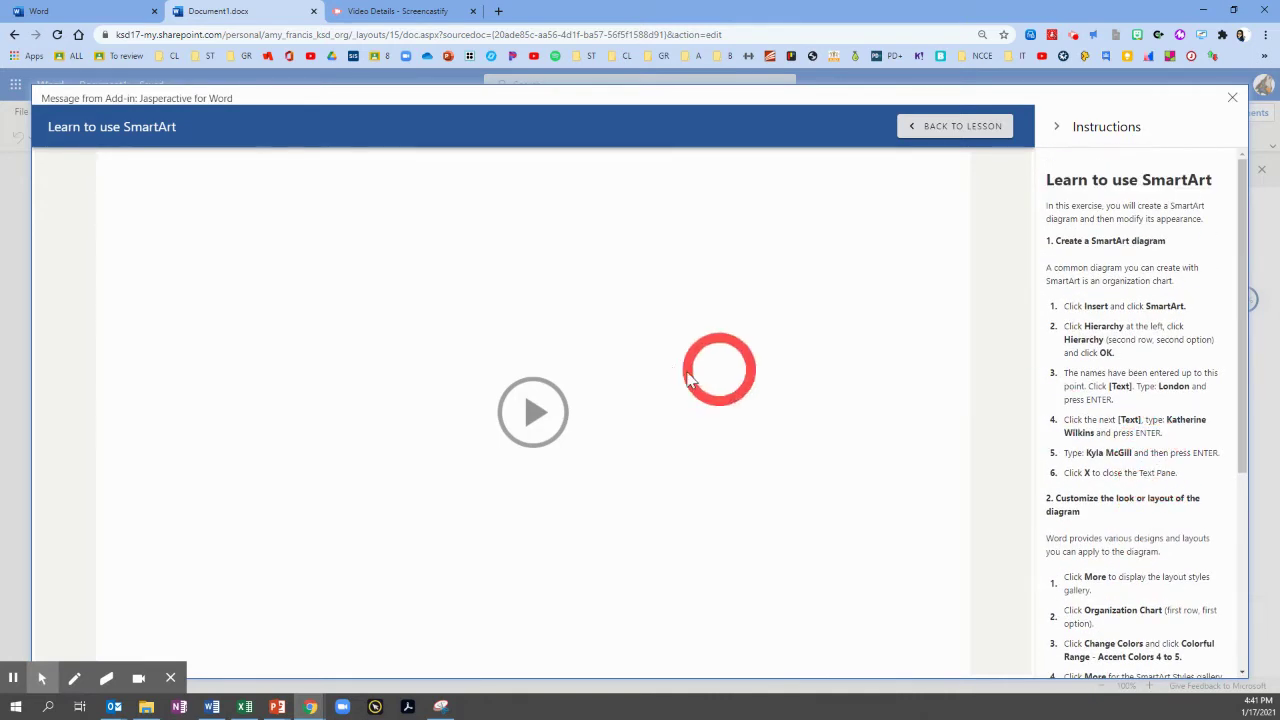
Play the introduction, start the interactive SmartArt simulation and show the Insert commands.
click(533, 411)
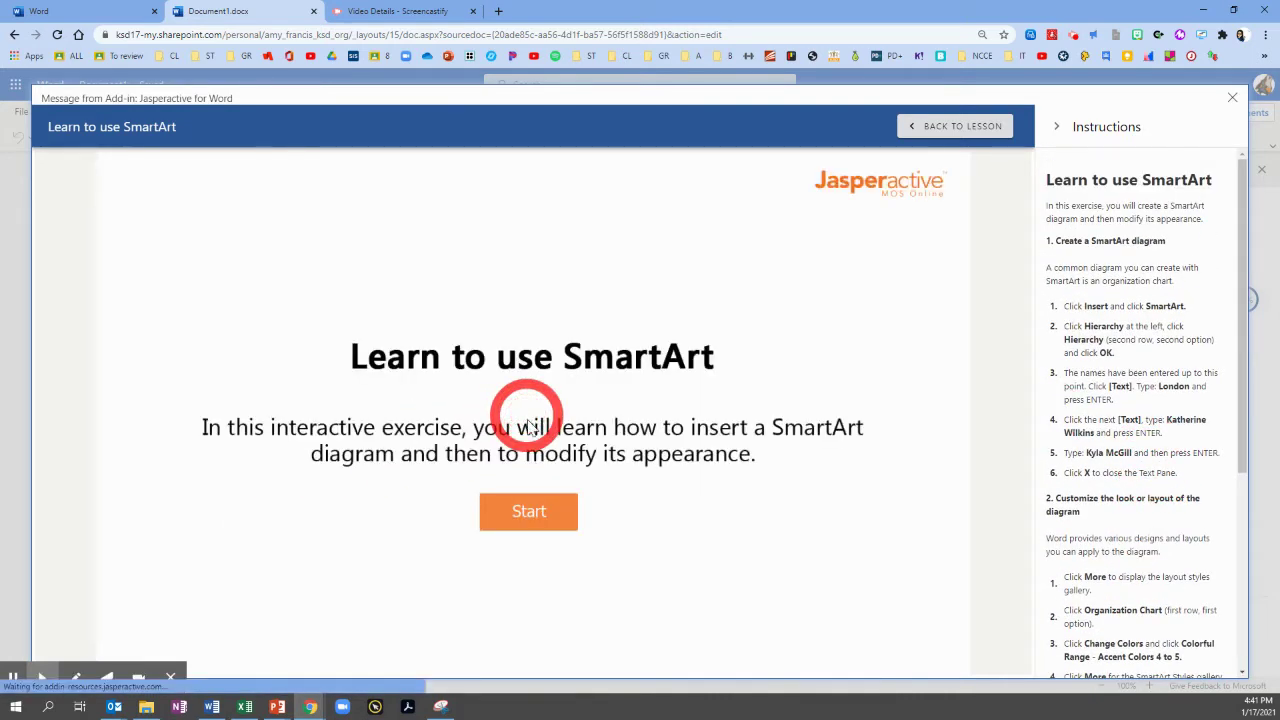
click(527, 512)
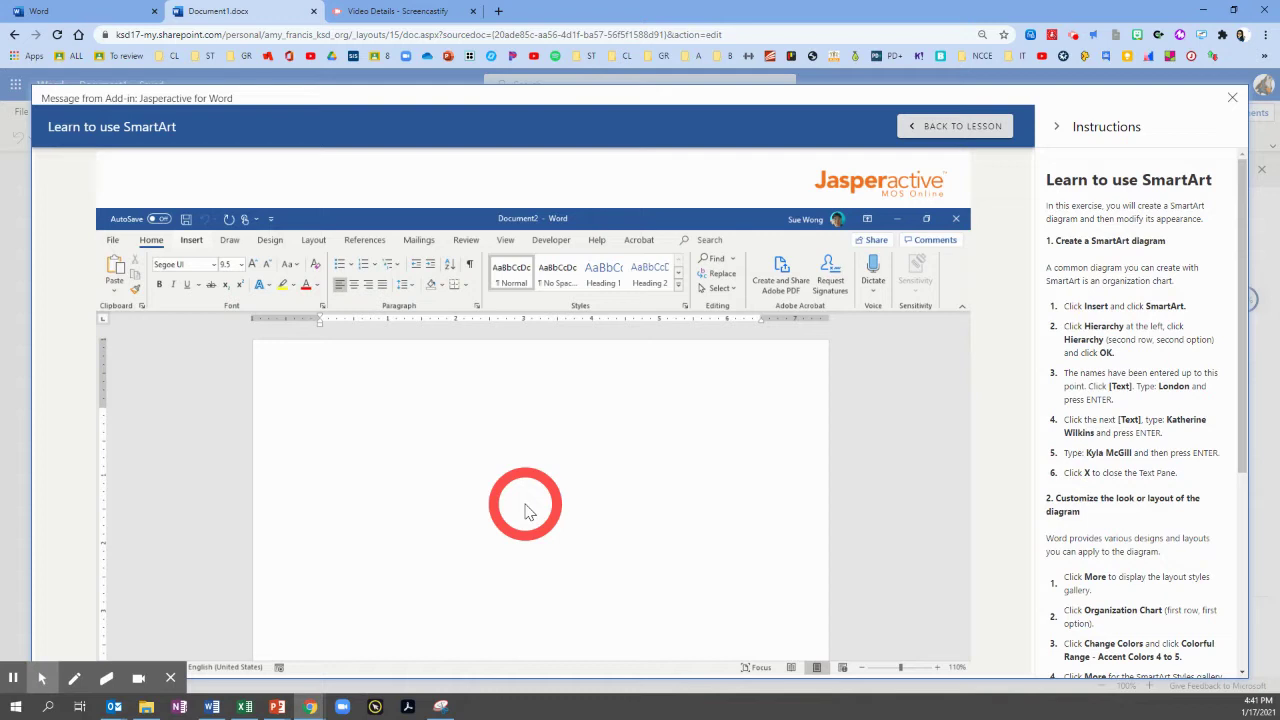
click(190, 241)
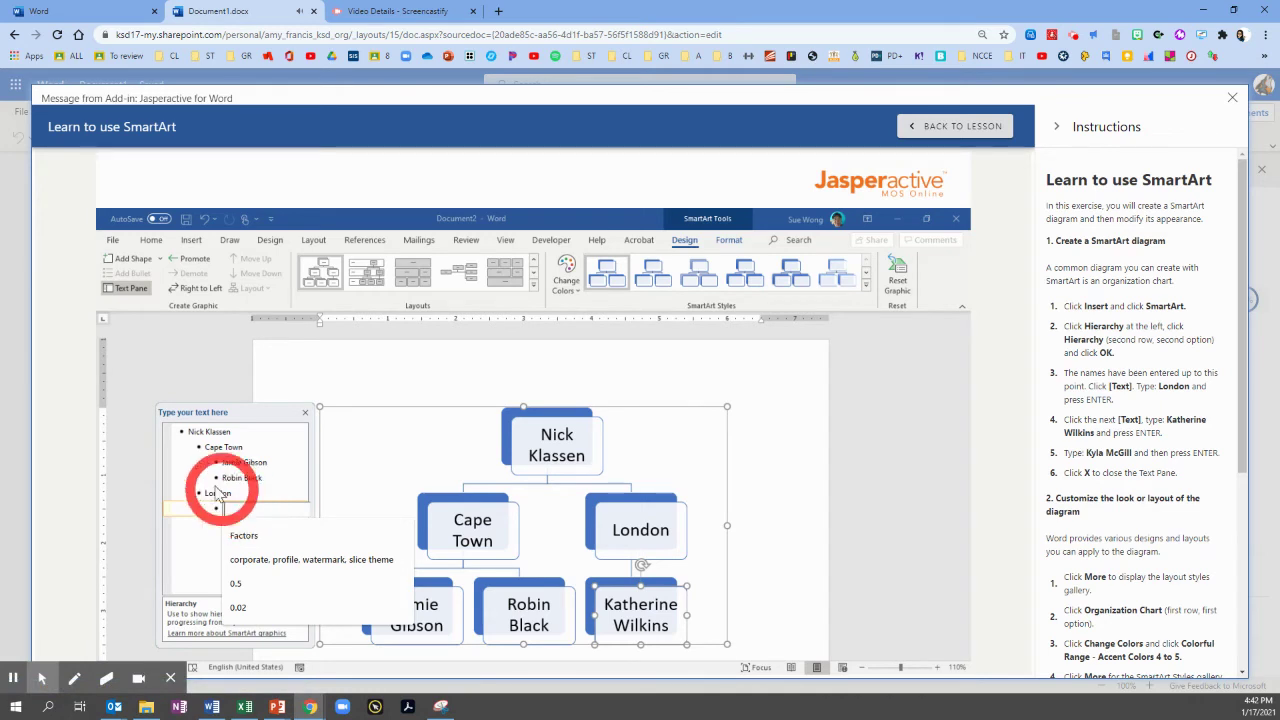
drag(1168, 419, 1094, 433)
key(ctrl+c)
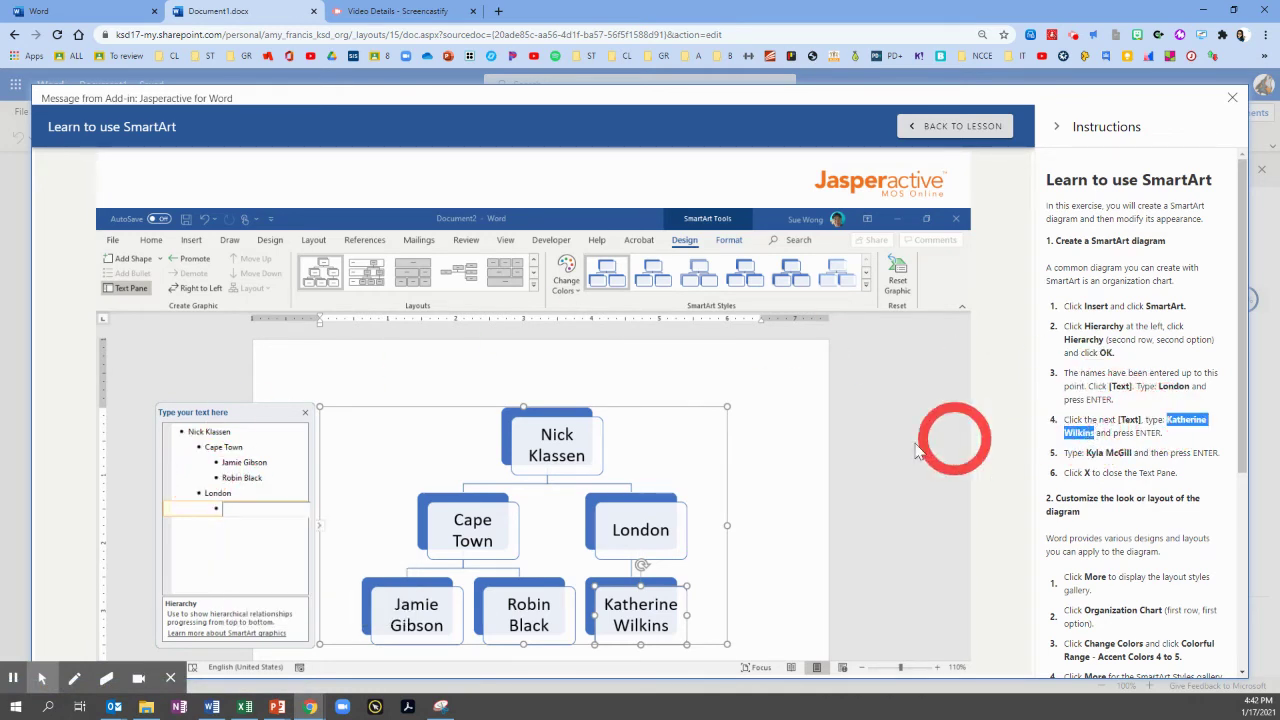
click(265, 511)
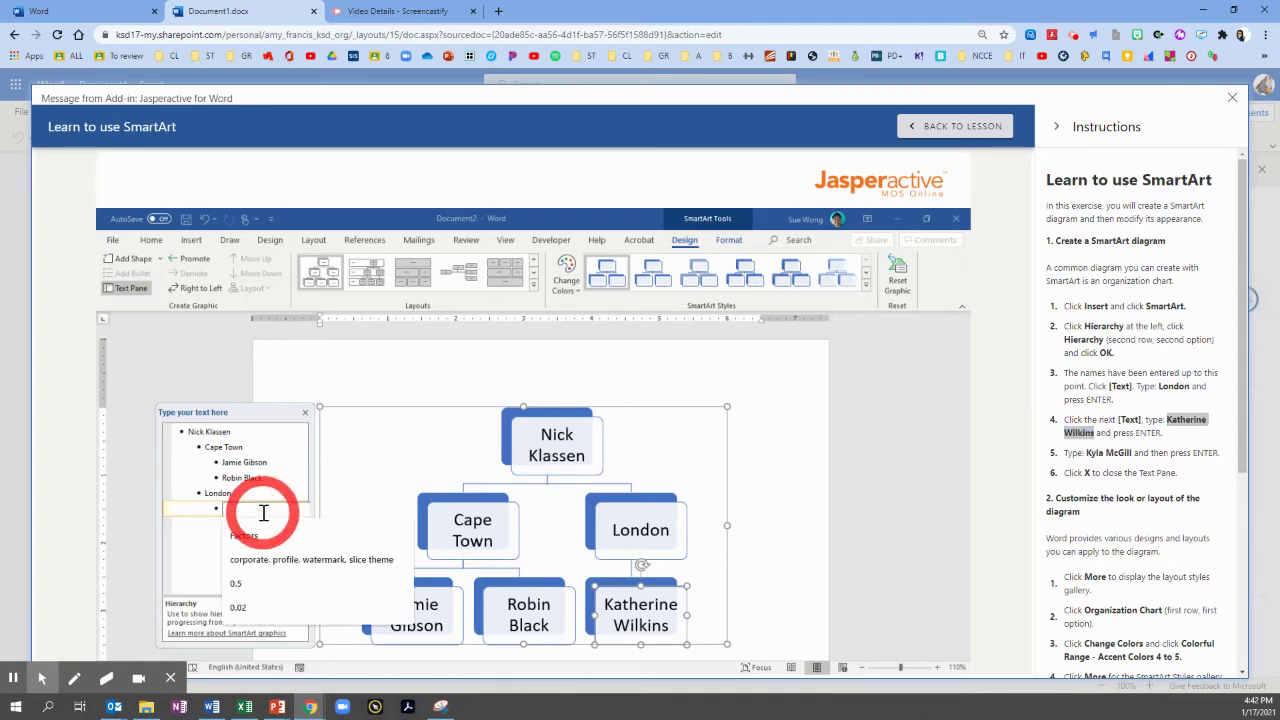
key(ctrl+v)
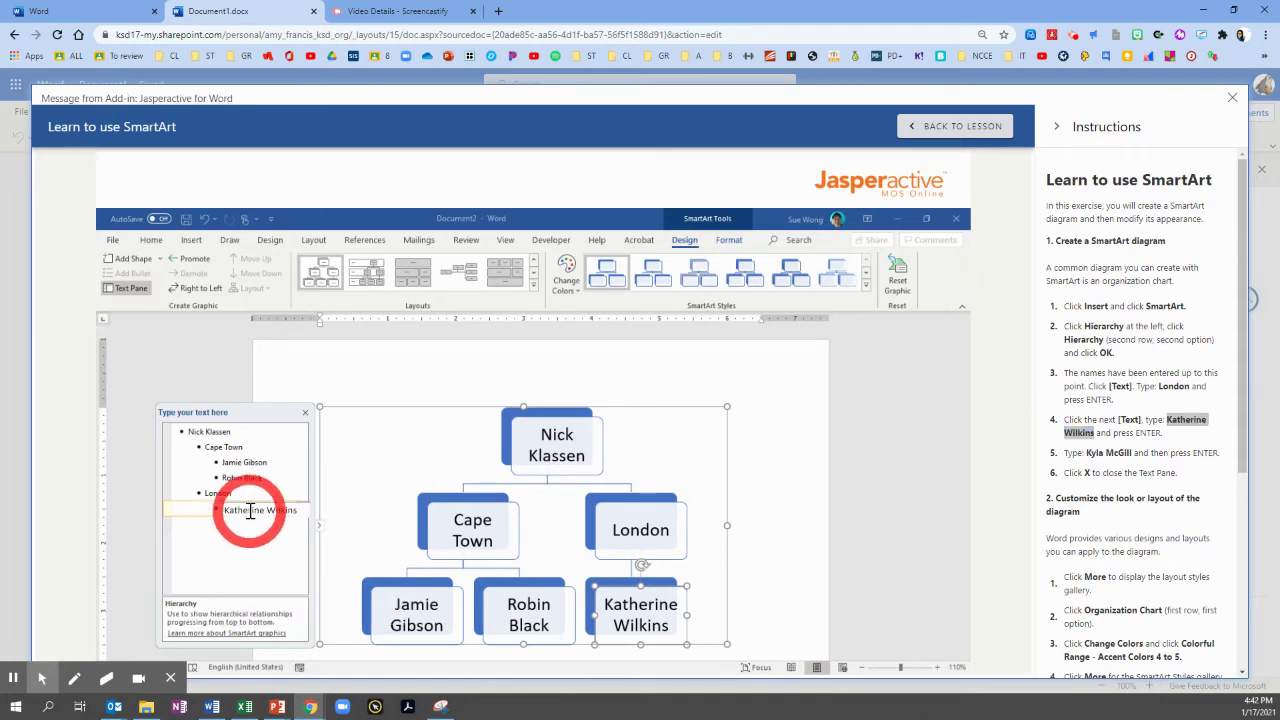
key(Return)
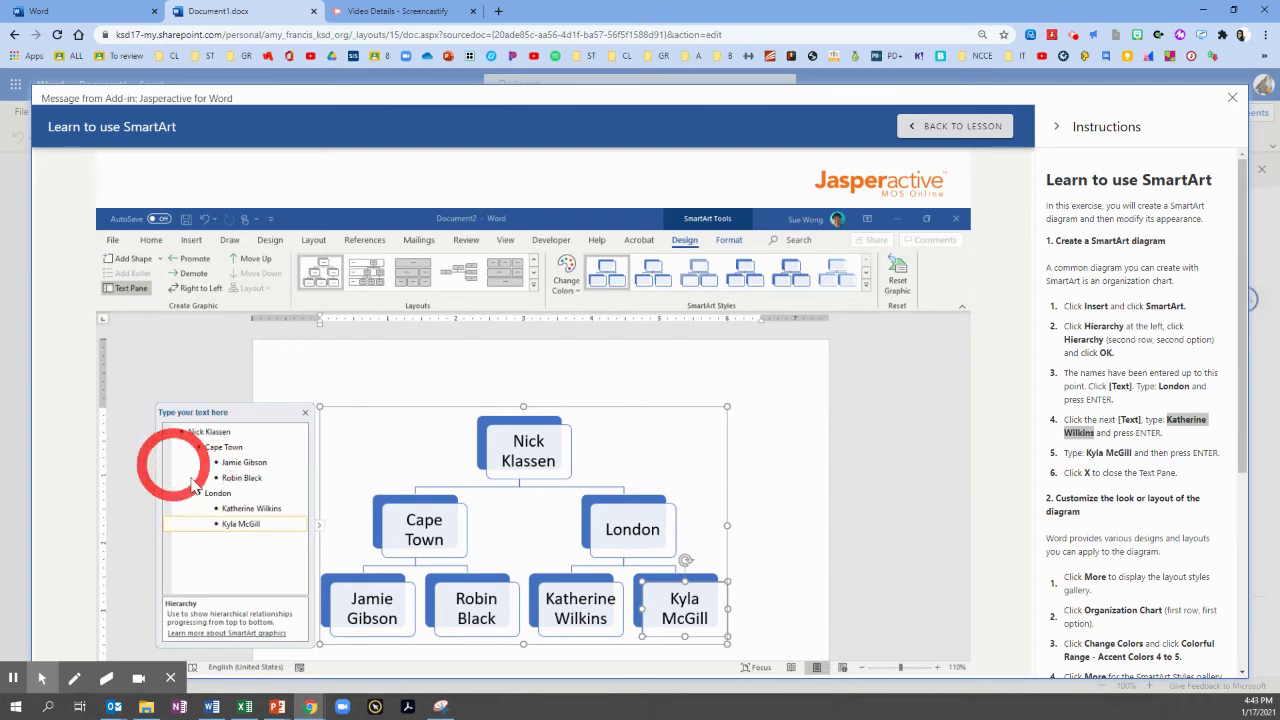
Close the Text Pane and switch the diagram to the Organization Chart layout.
click(305, 416)
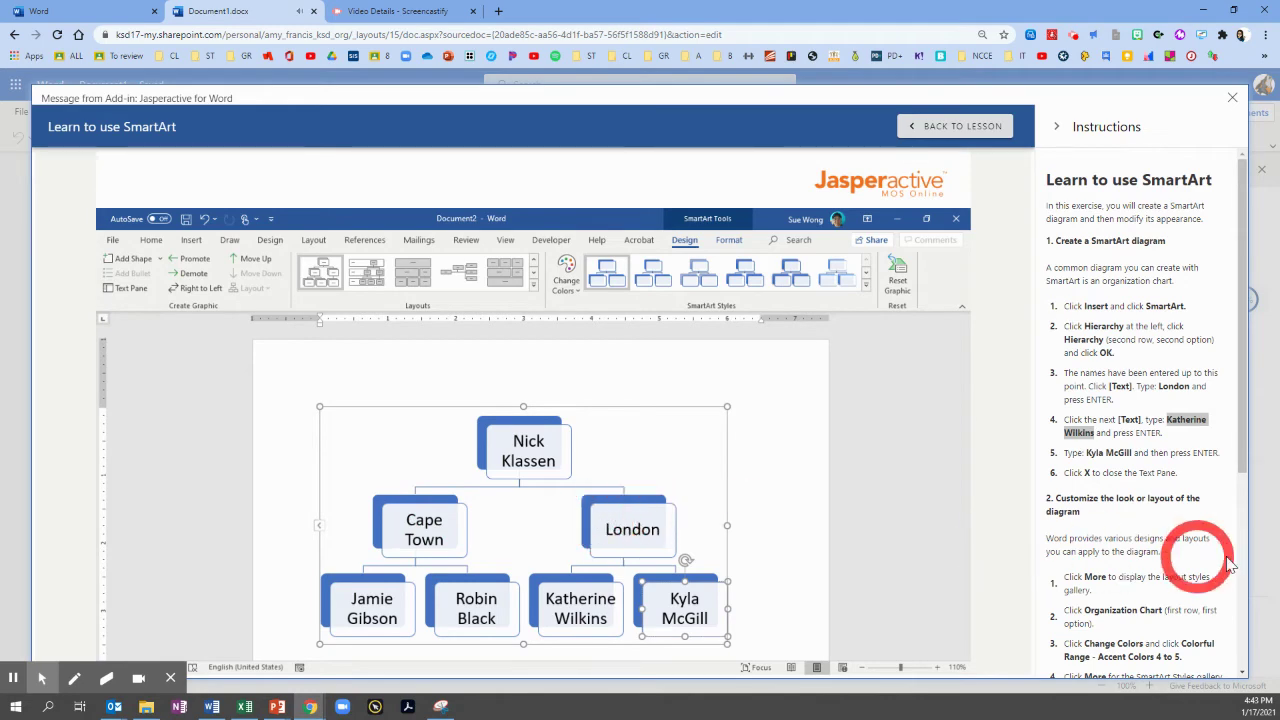
scroll(1180, 480, down, 1)
scroll(1180, 480, down, 3)
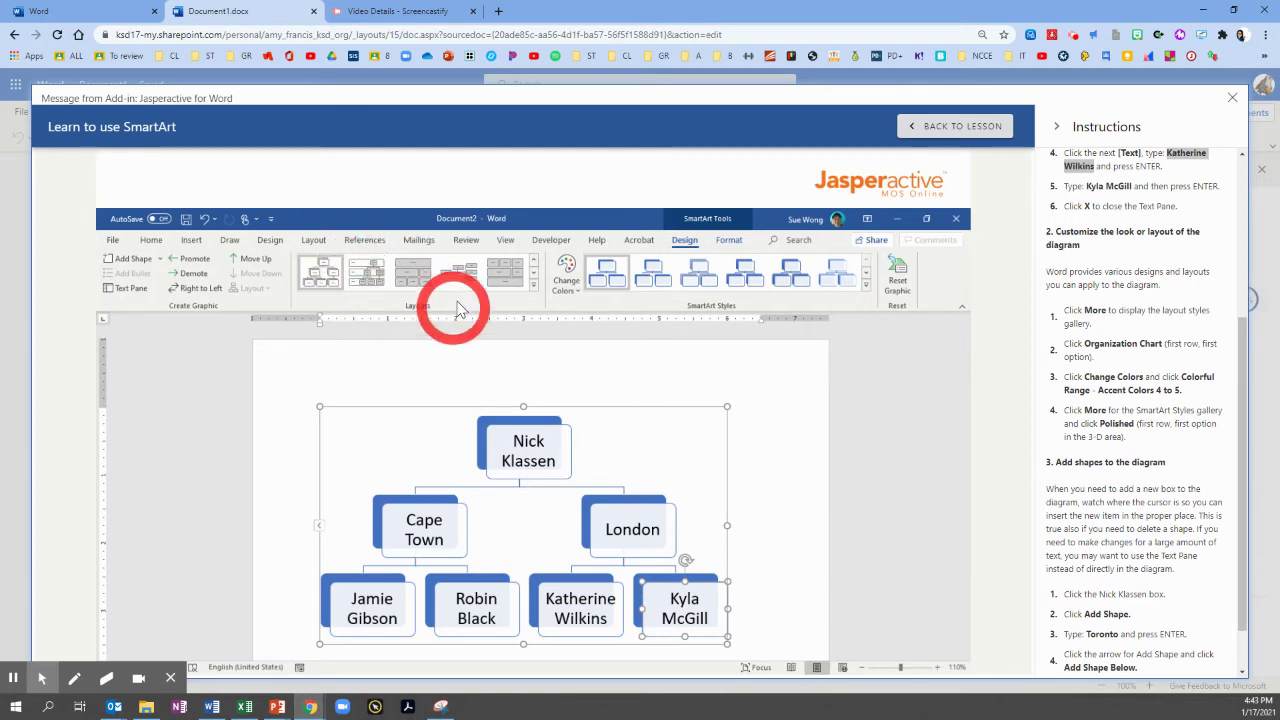
click(535, 291)
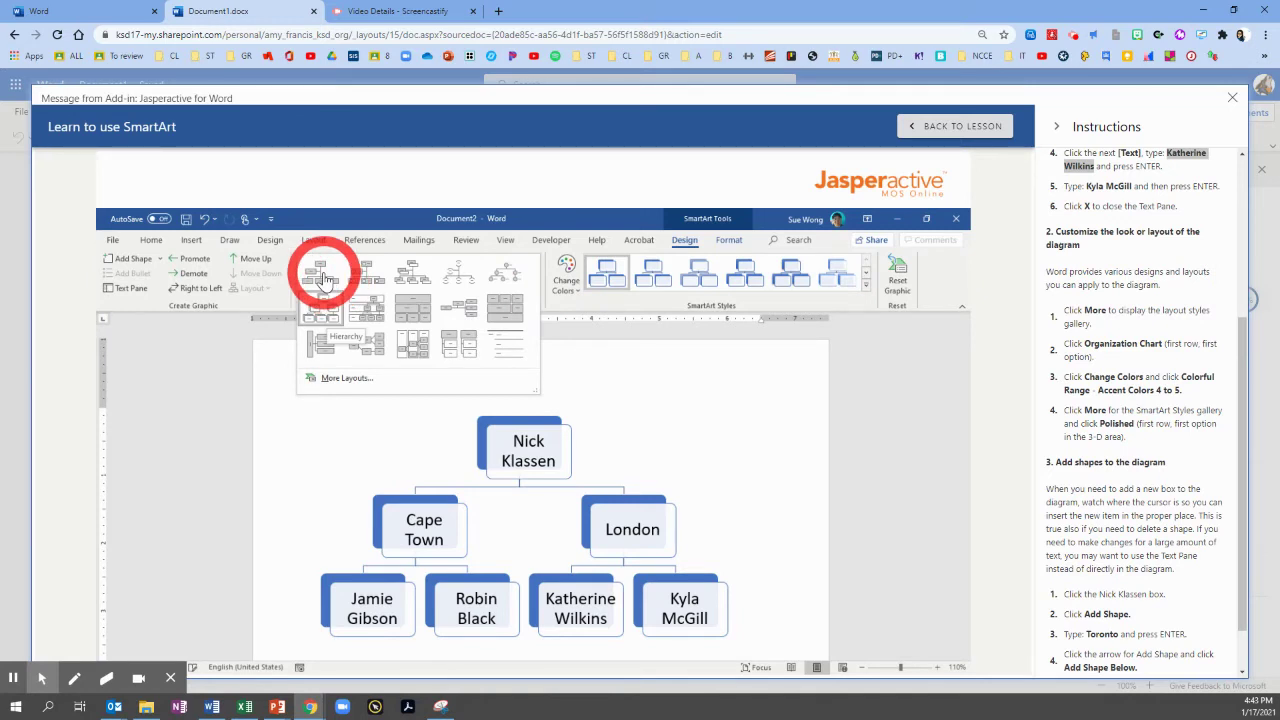
click(323, 280)
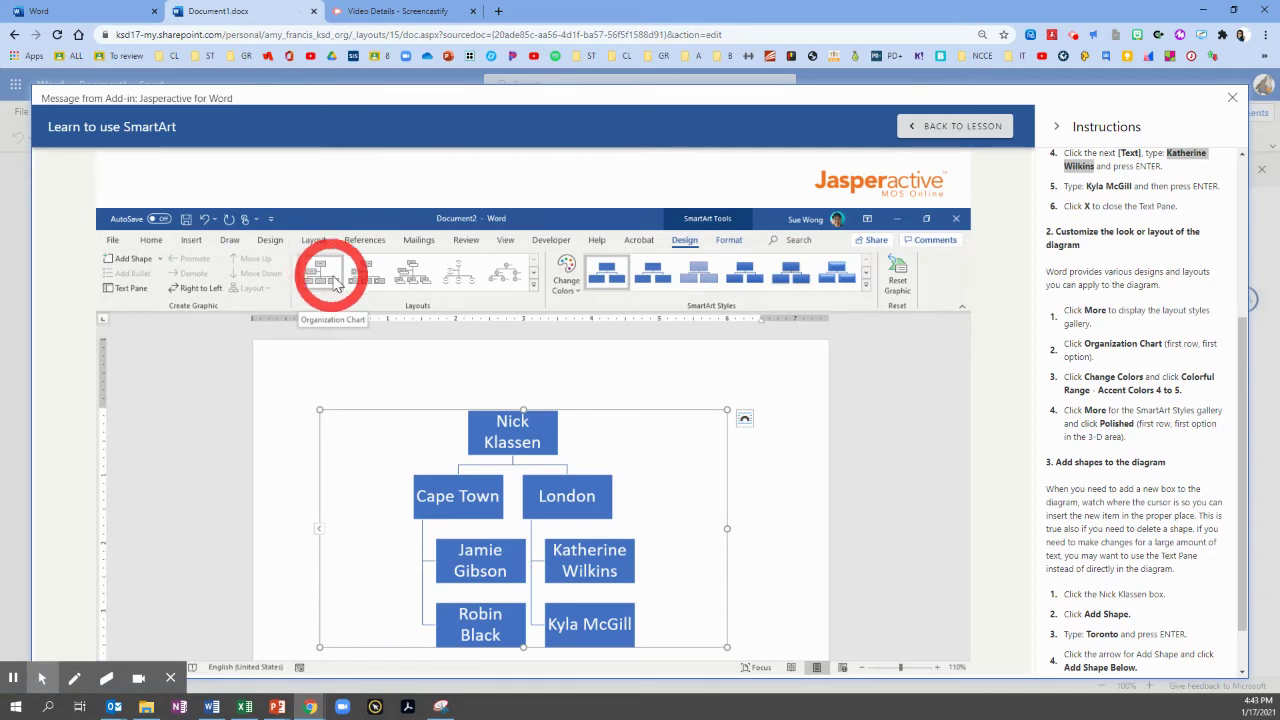
Apply Colorful Range - Accent Colors 4 to 5 colours and the Polished (3-D) SmartArt style.
click(566, 292)
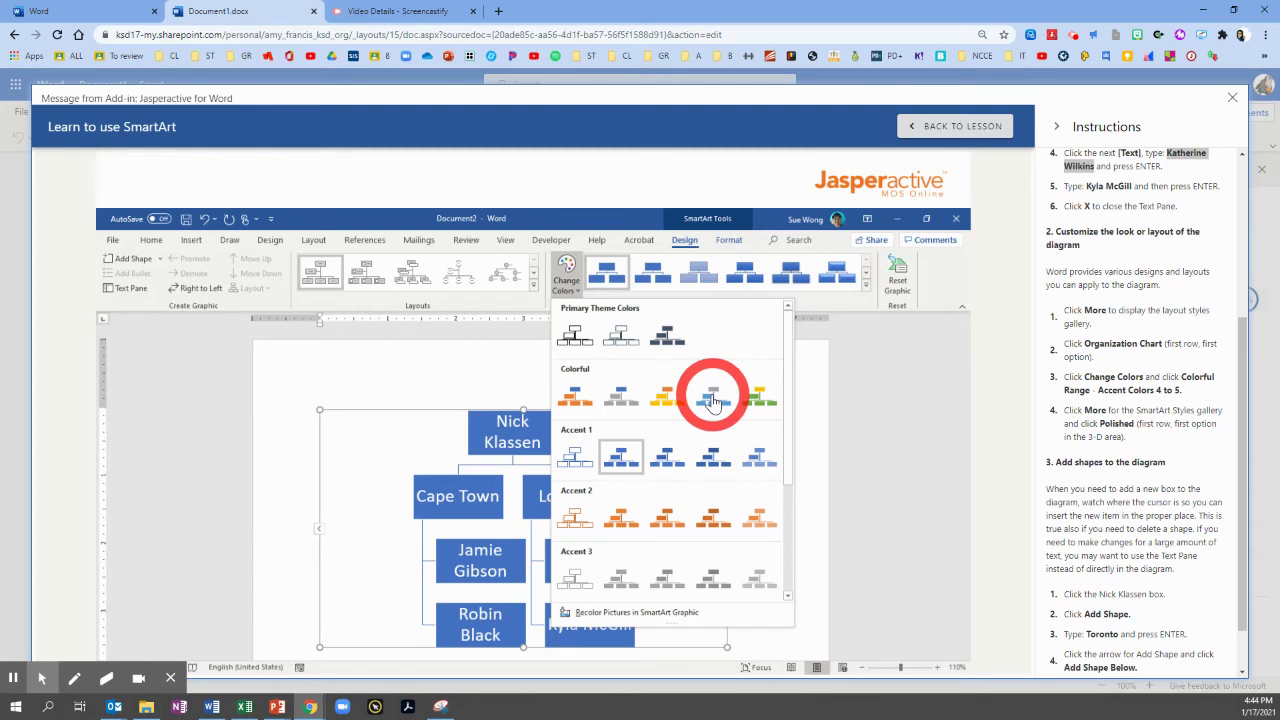
click(712, 400)
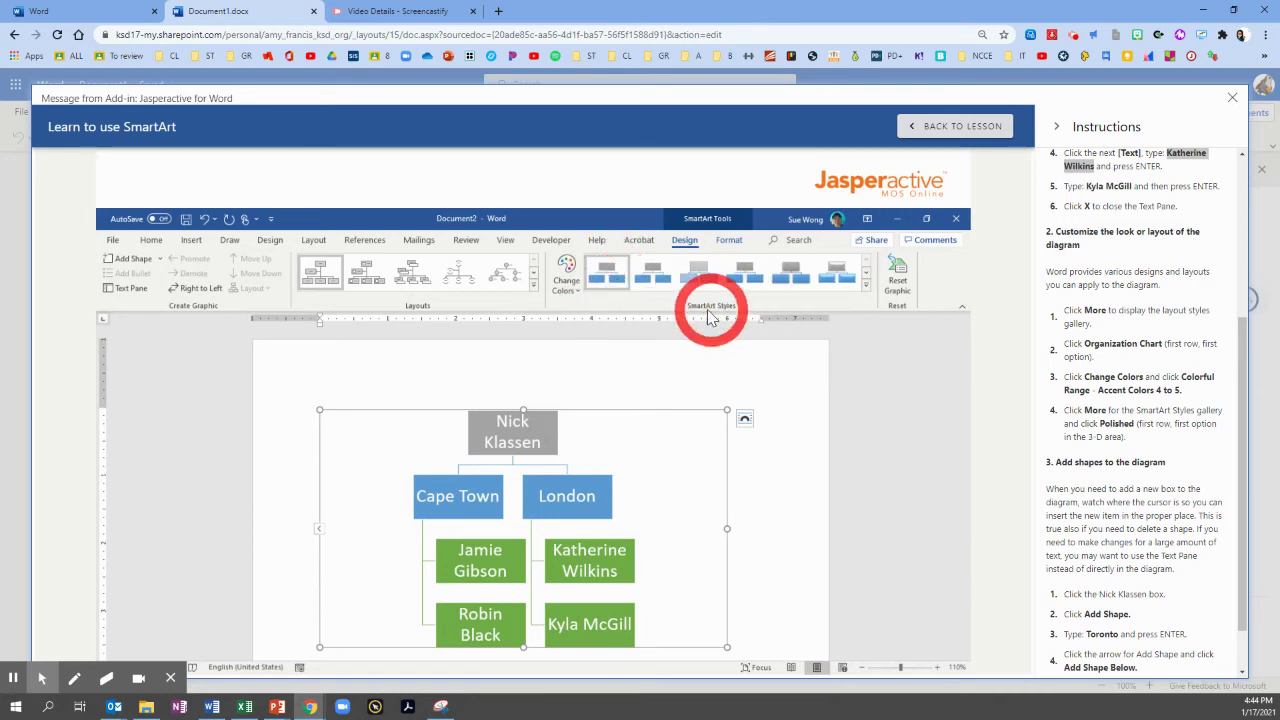
click(866, 289)
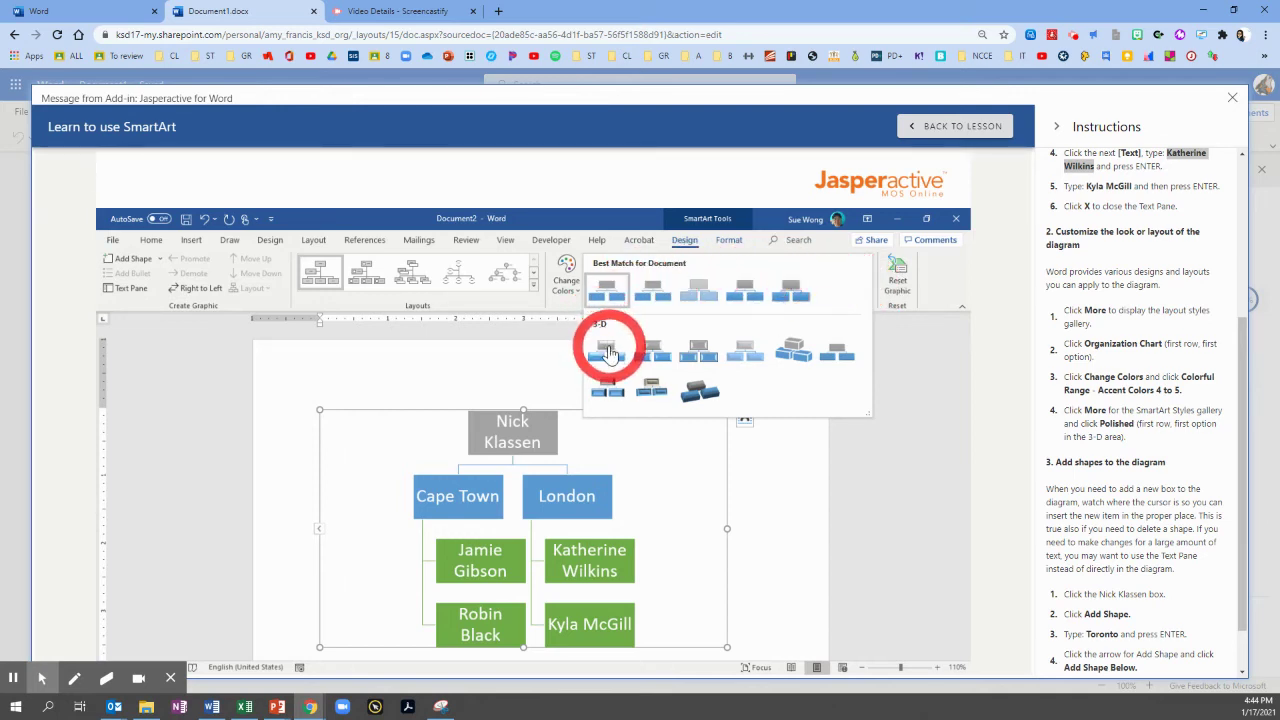
click(607, 351)
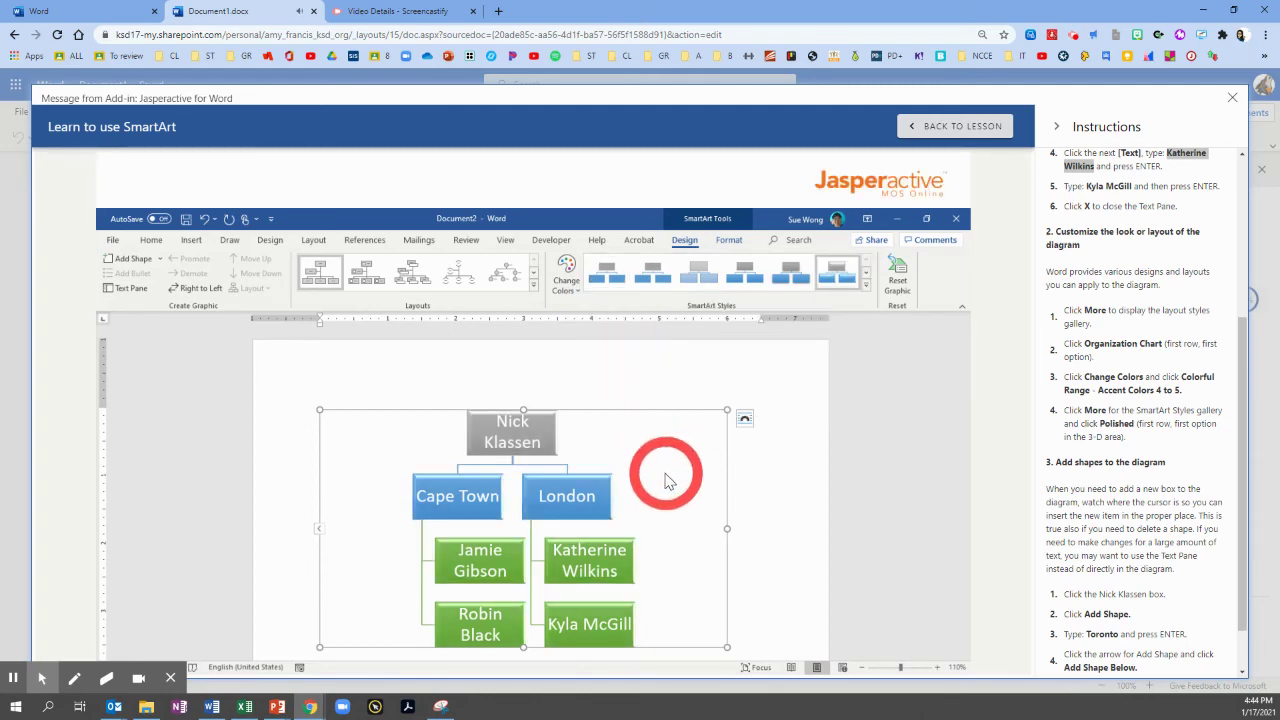
scroll(1130, 488, down, 1)
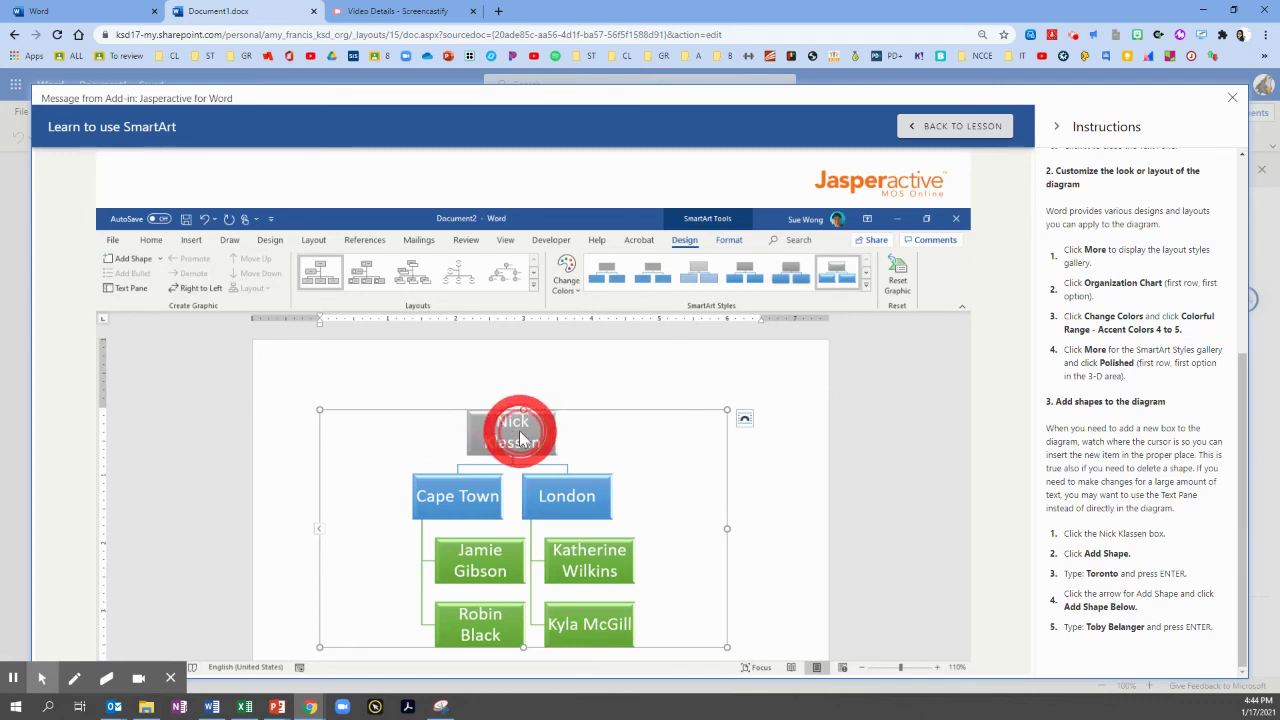
click(519, 440)
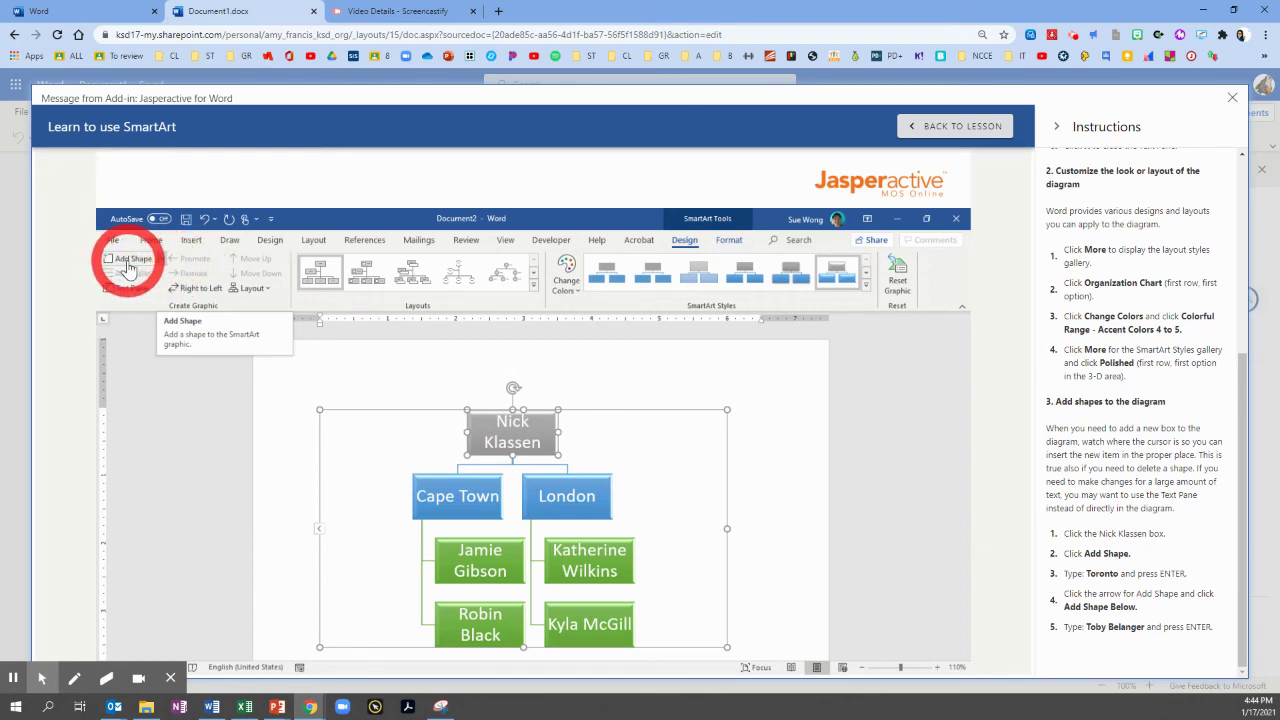
click(128, 262)
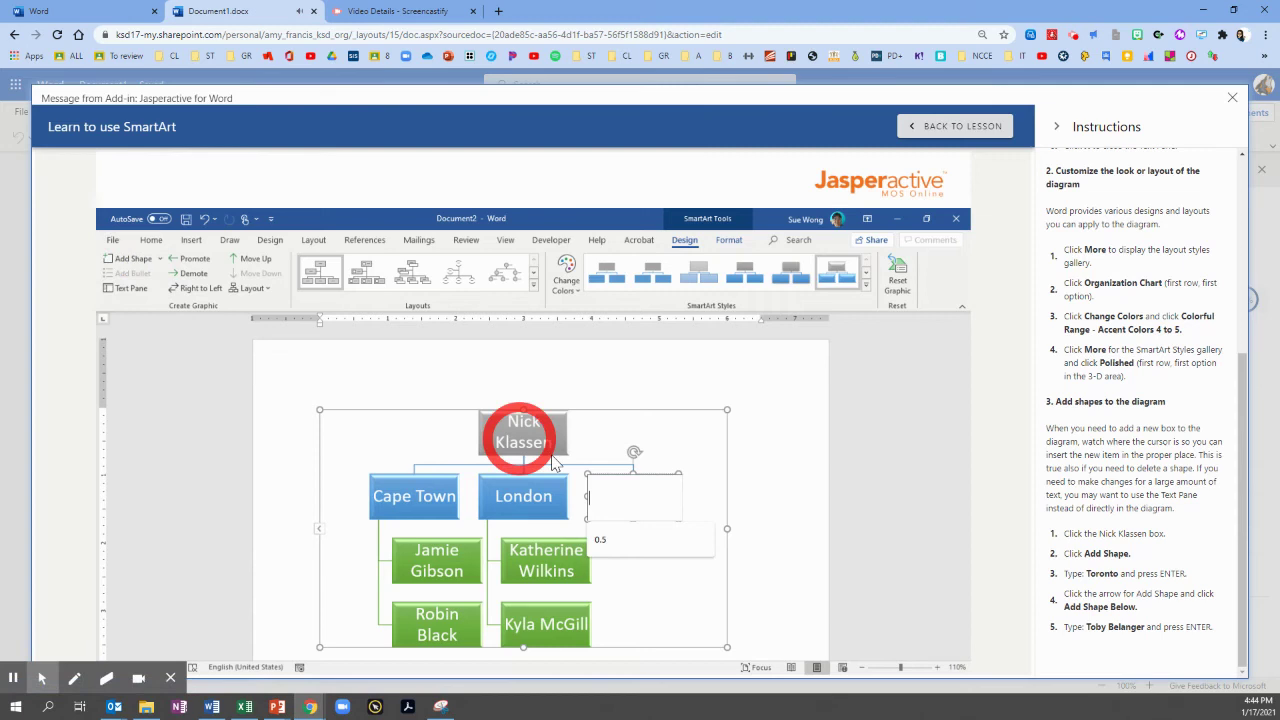
click(618, 507)
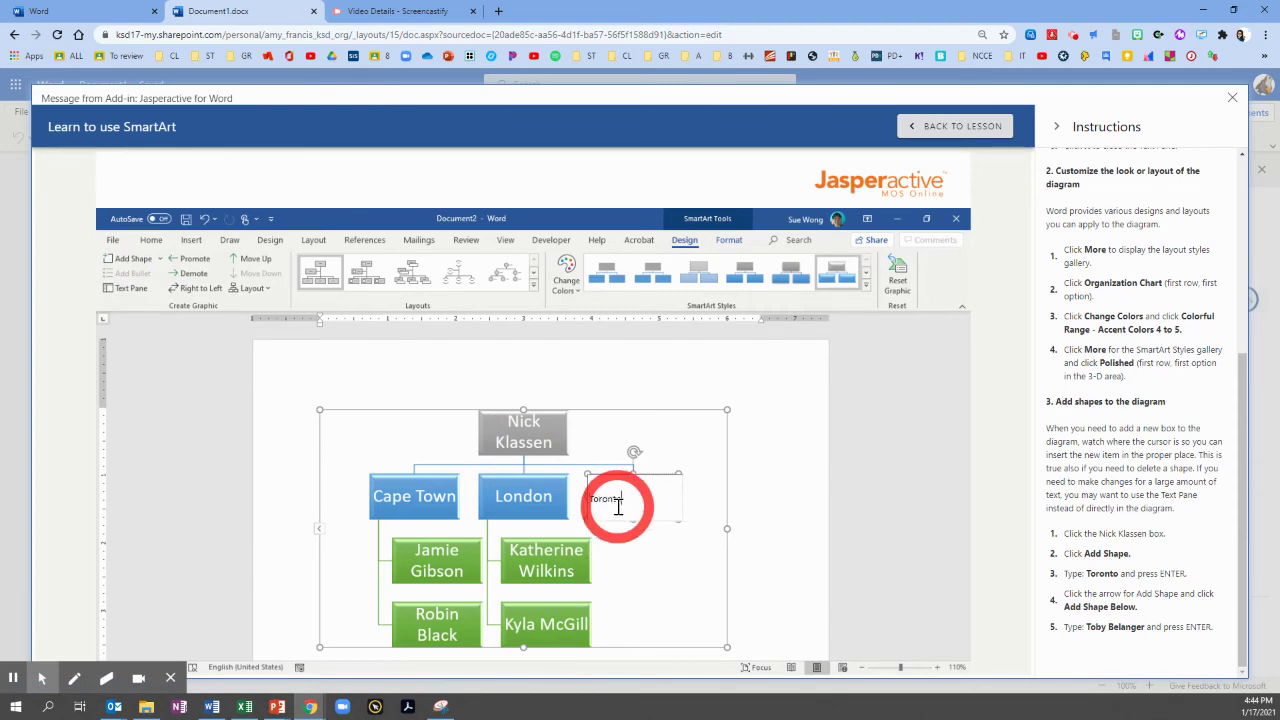
text(Toronto)
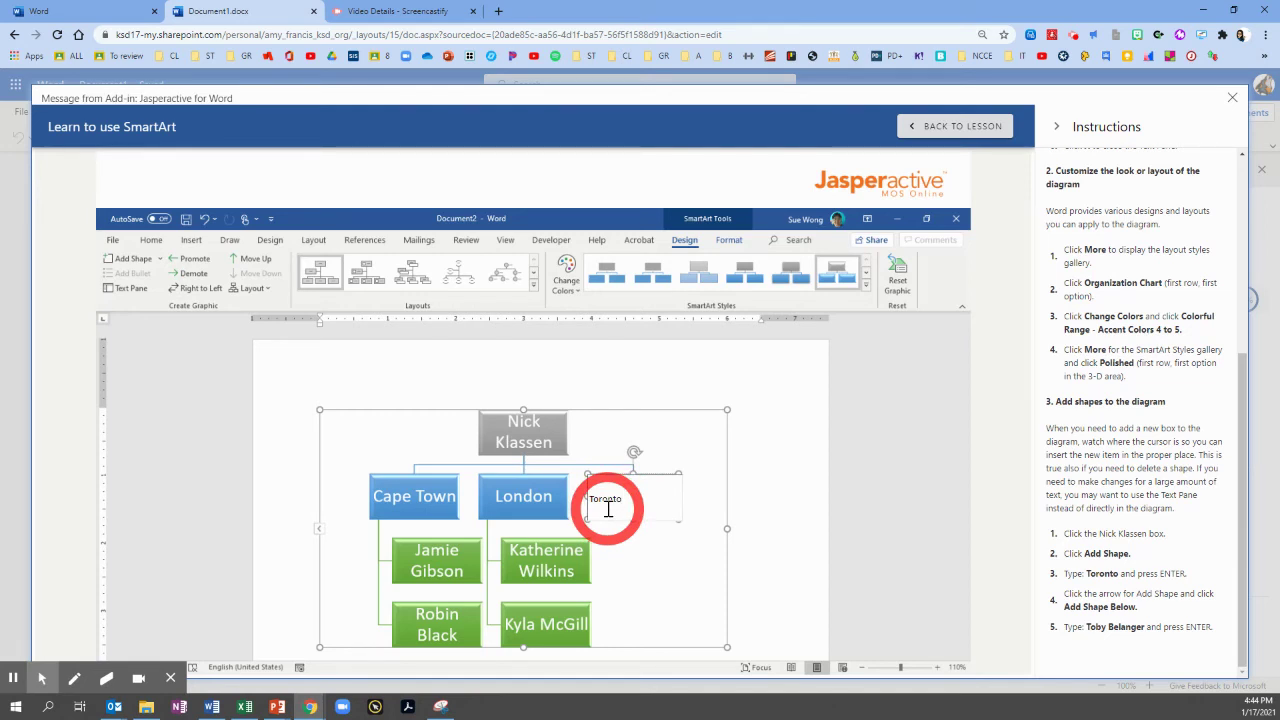
key(Return)
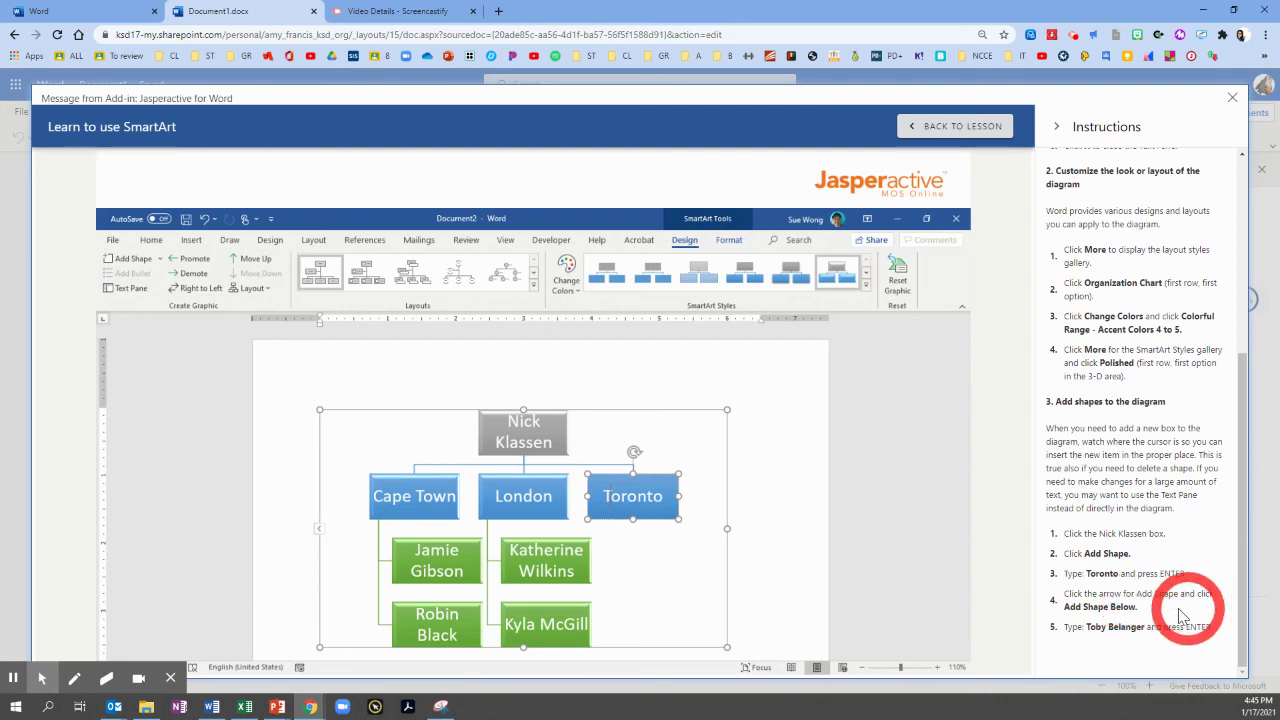
click(160, 259)
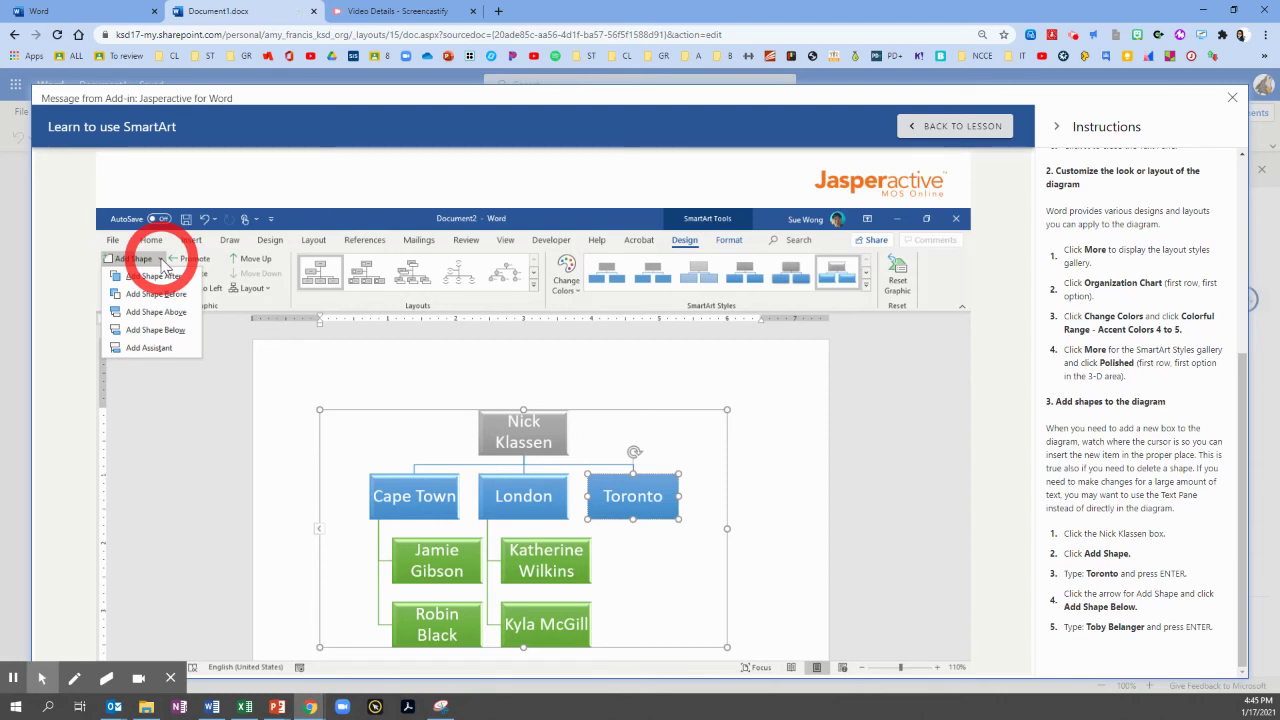
click(163, 332)
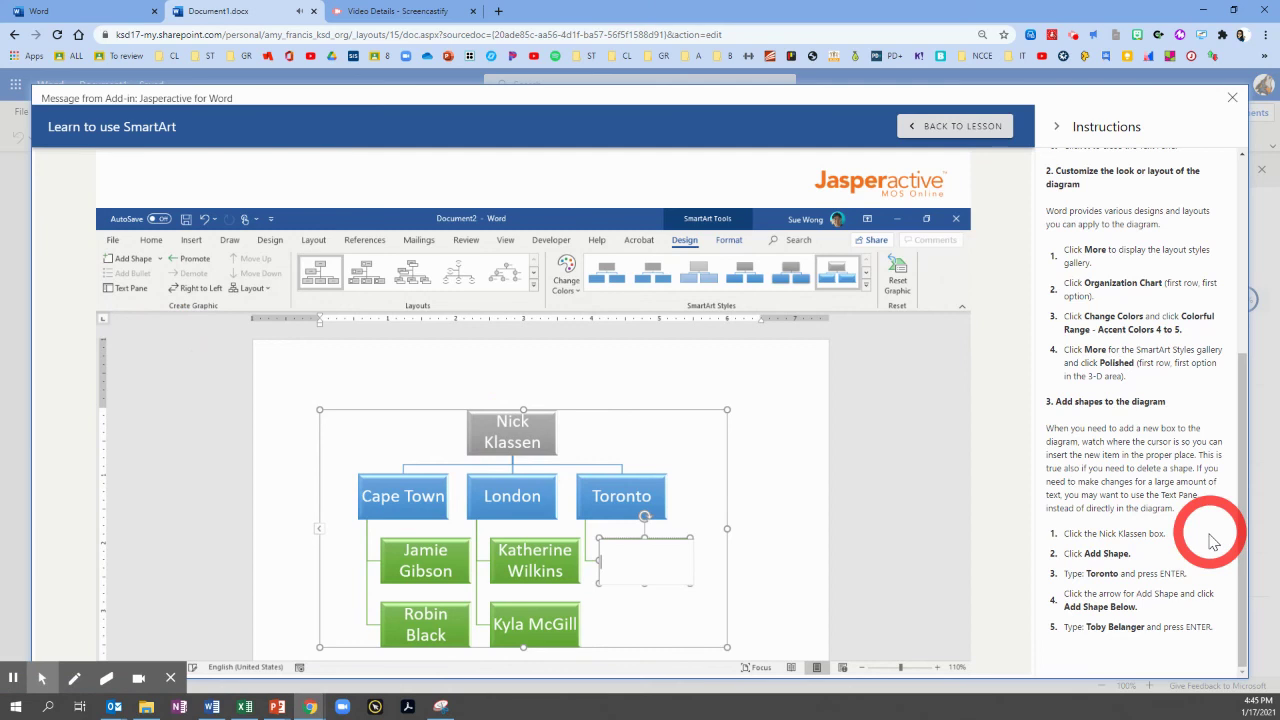
drag(1086, 627, 1145, 628)
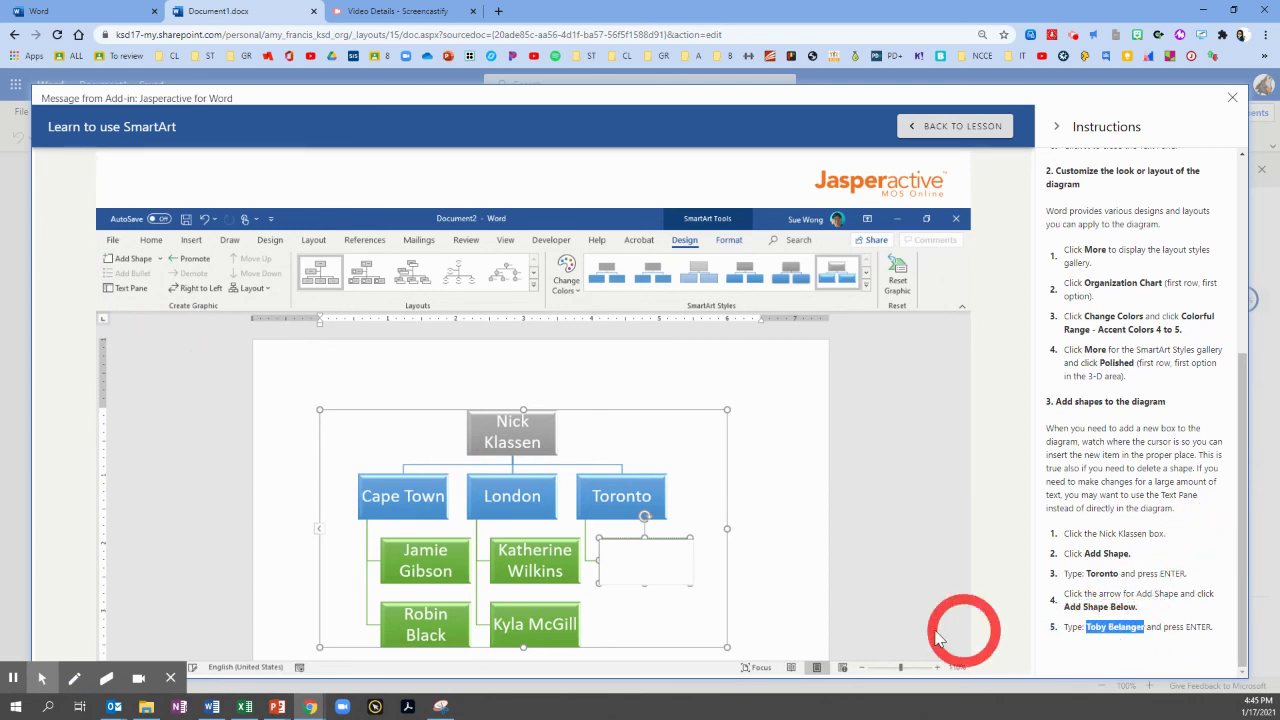
click(646, 560)
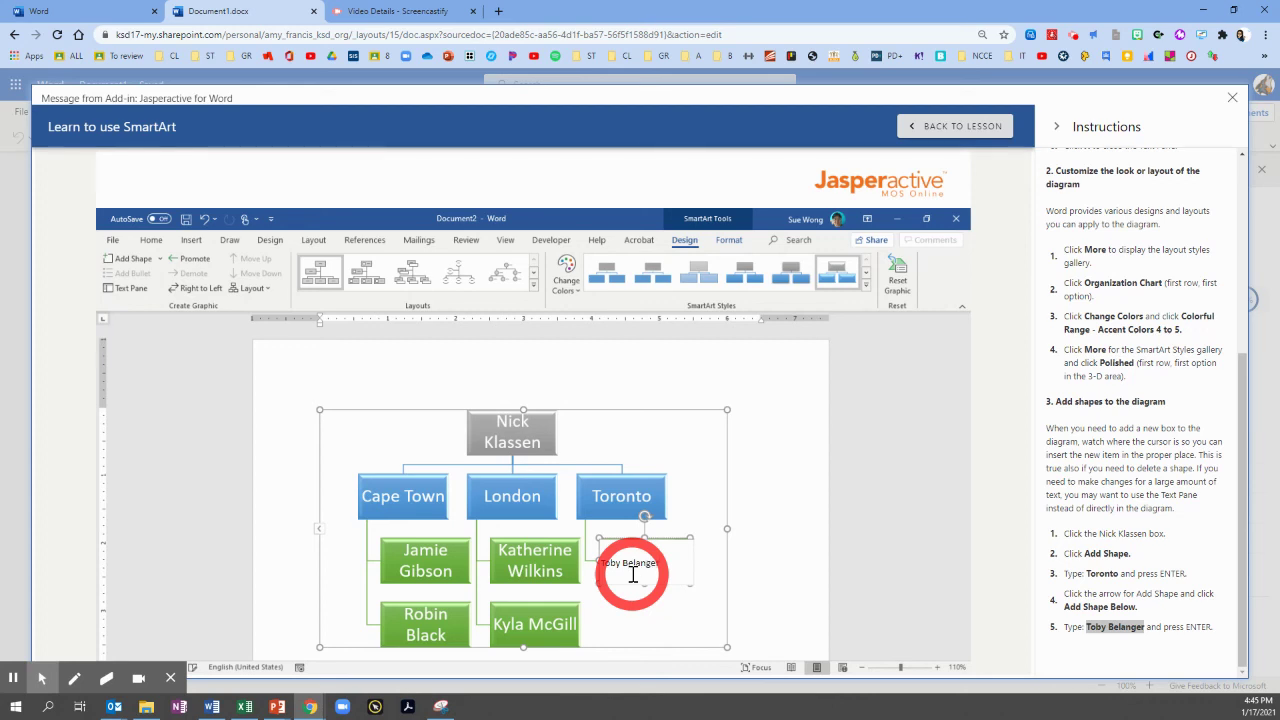
key(Return)
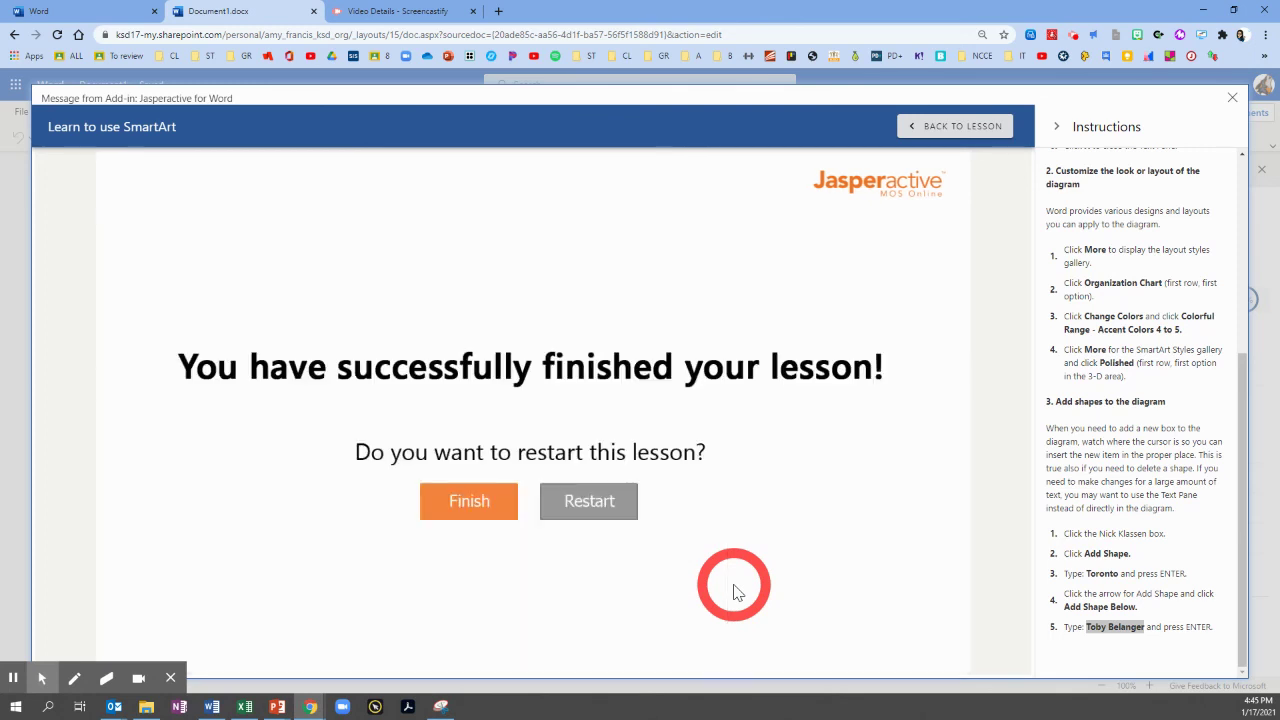
Finish the completed Learn to use SmartArt lesson.
click(467, 503)
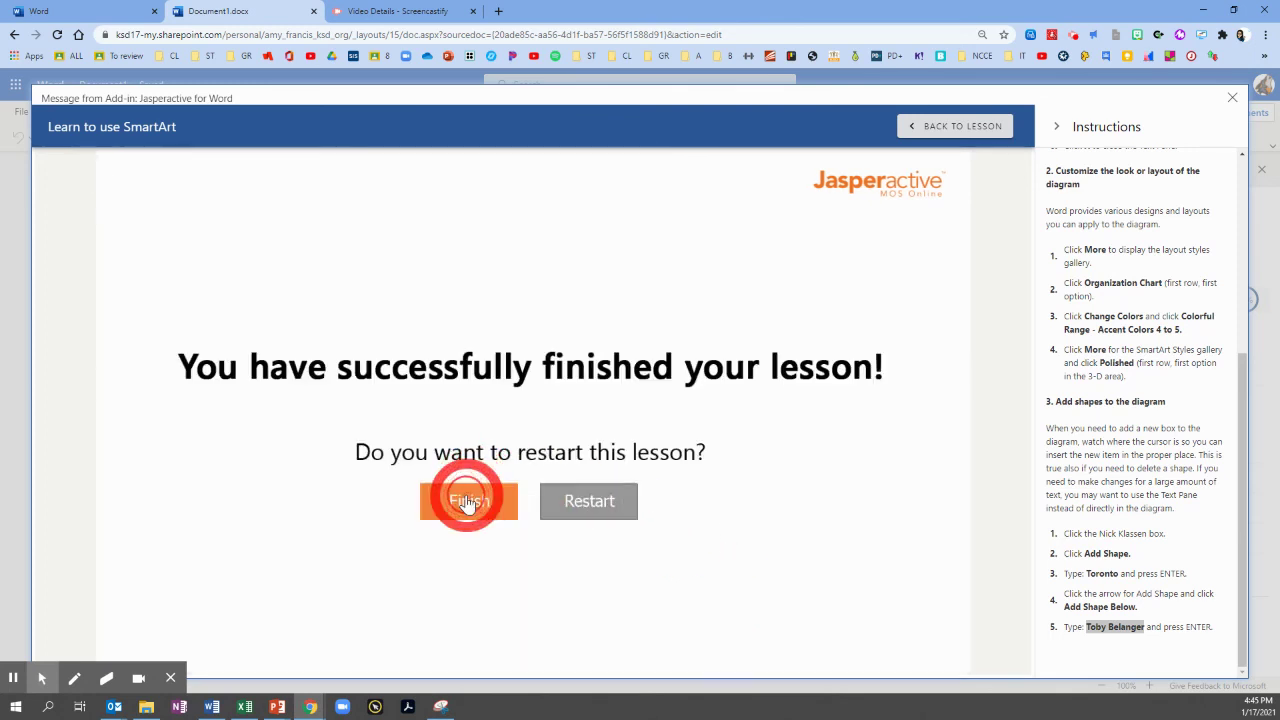